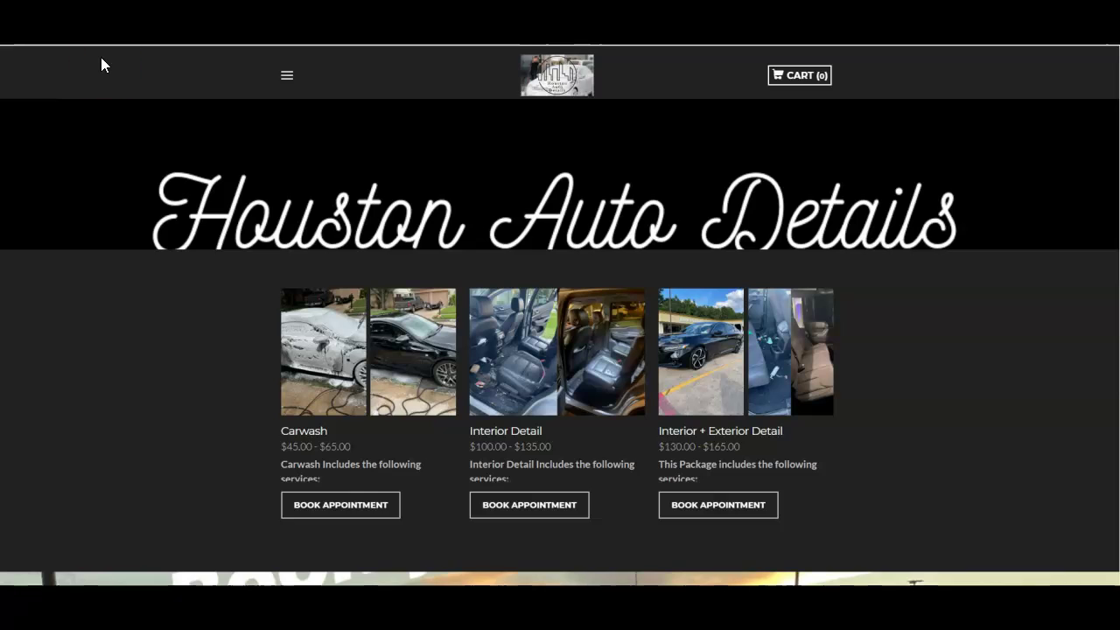
Review the Houston Auto Details homepage and its packages, then return to Ahrefs Keywords Explorer.
left_click(200, 324)
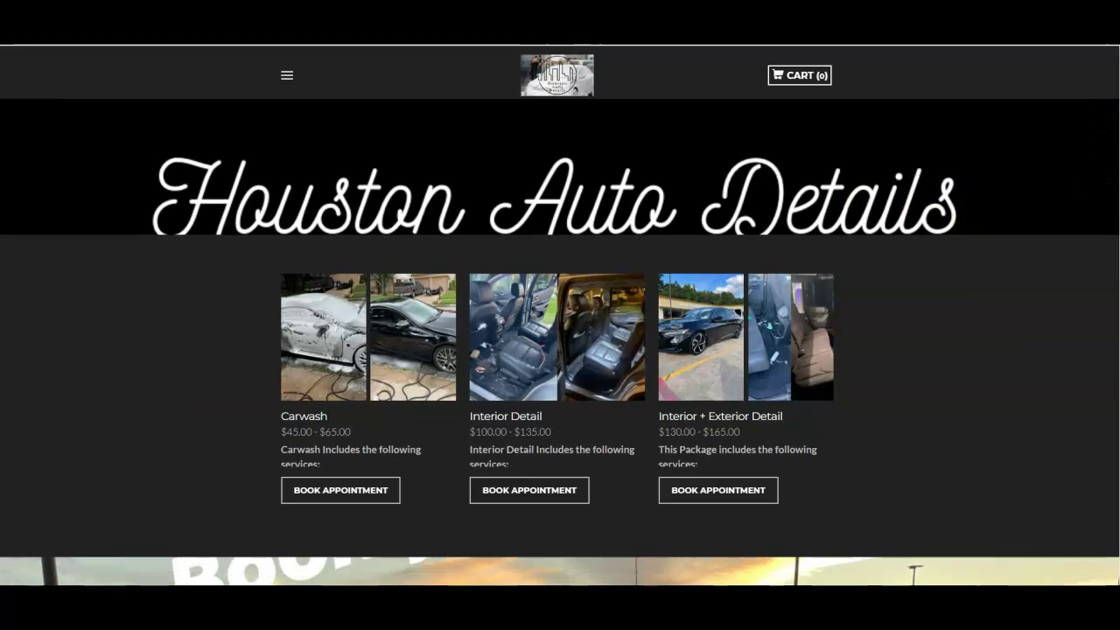
scroll(560, 350, "down", 3)
scroll(560, 316, "down", 3)
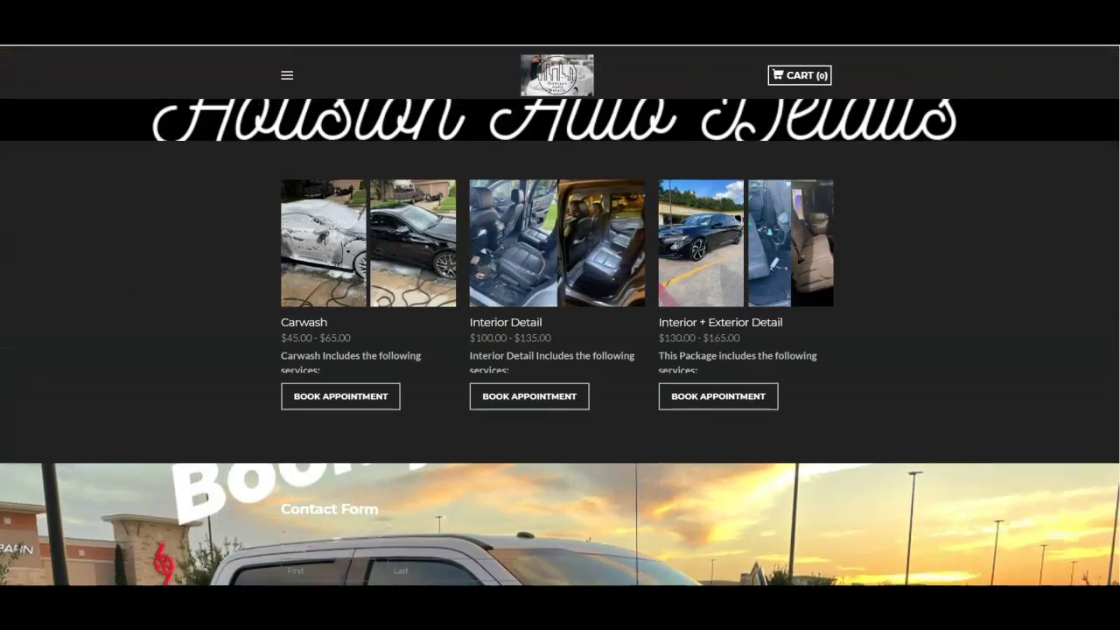
scroll(560, 315, "up", 1)
scroll(560, 341, "up", 1)
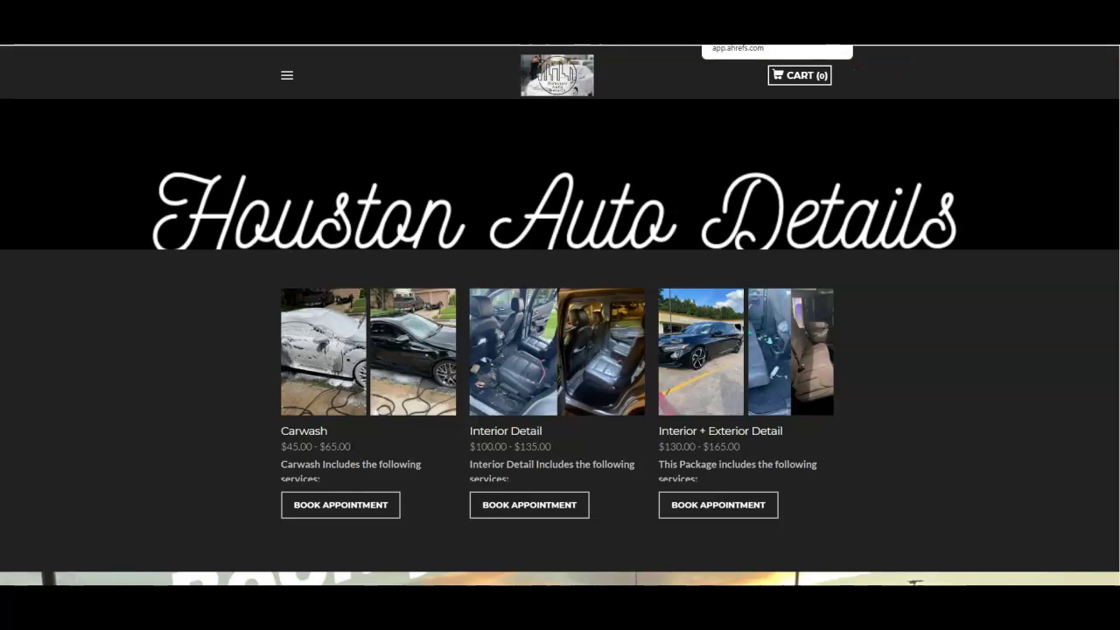
left_click(777, 40)
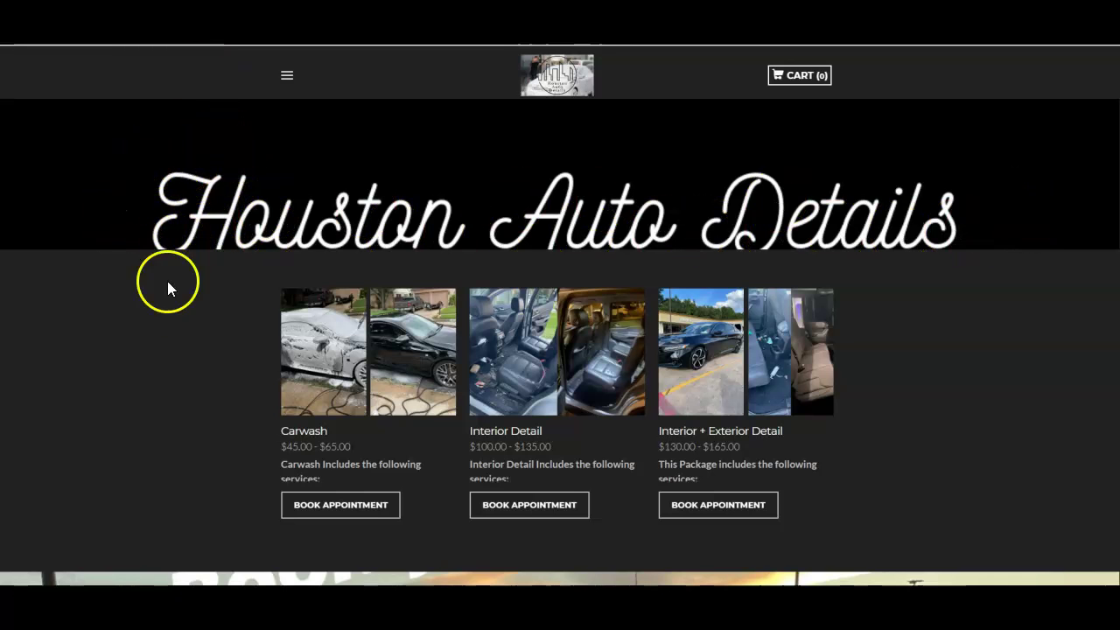
scroll(225, 363, "down", 2)
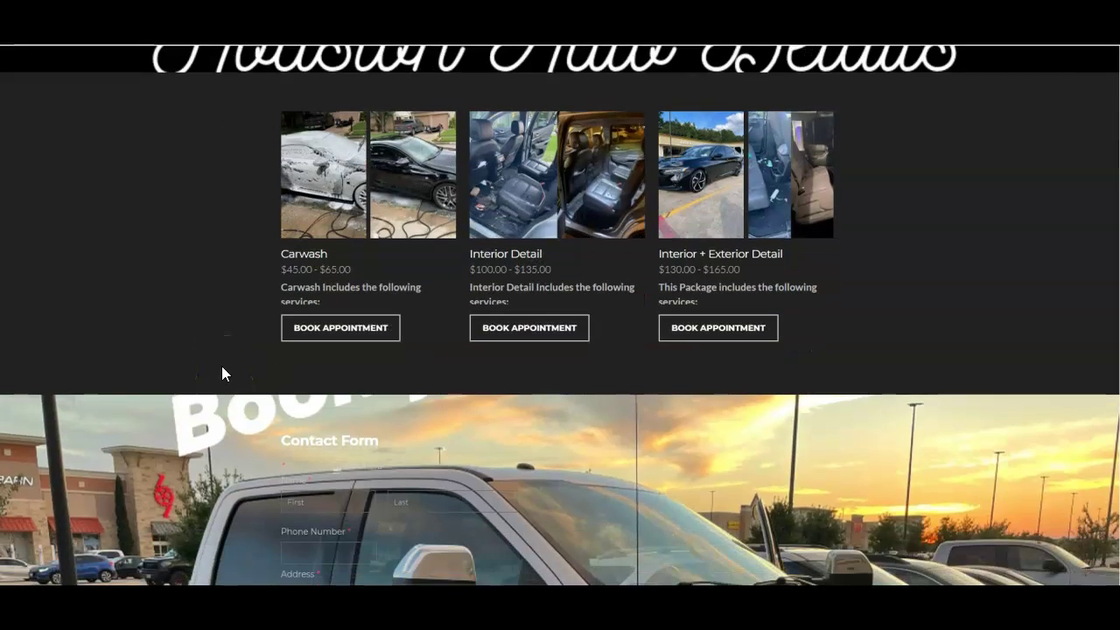
scroll(222, 365, "up", 2)
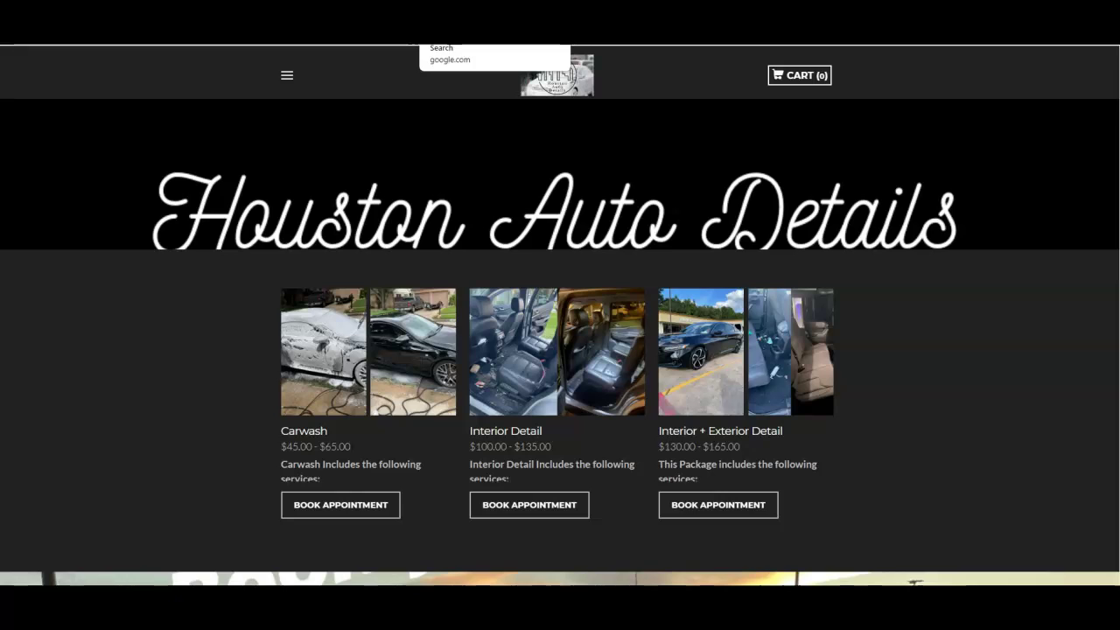
Bring up the Google results for 'houston auto detailing' and scroll past the Car Detailing Services map.
left_click(446, 39)
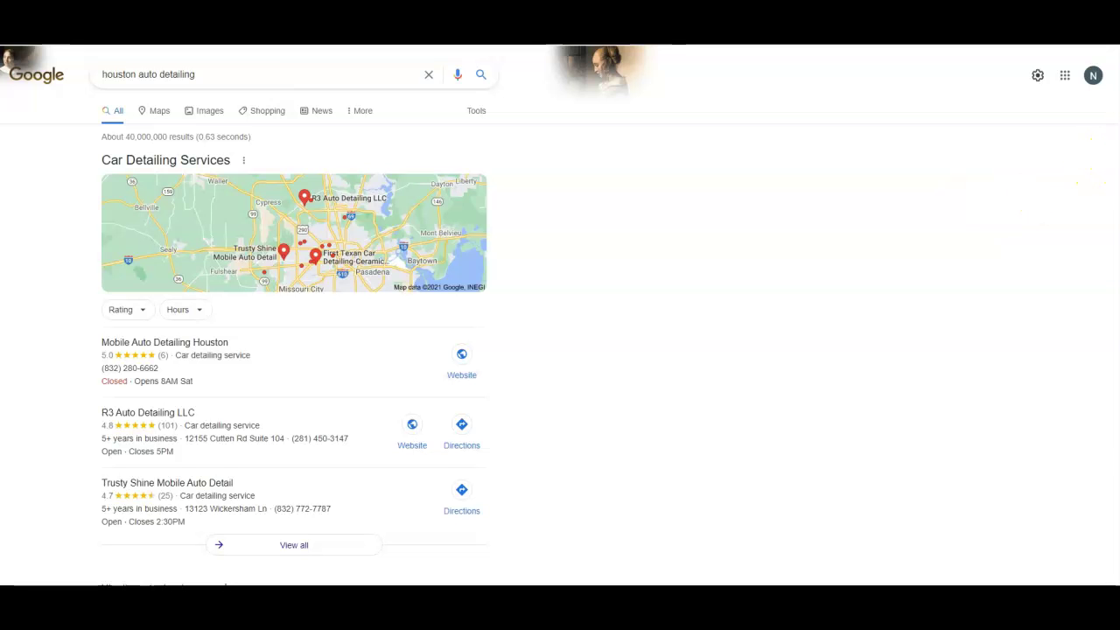
scroll(663, 295, "down", 2)
scroll(661, 301, "down", 1)
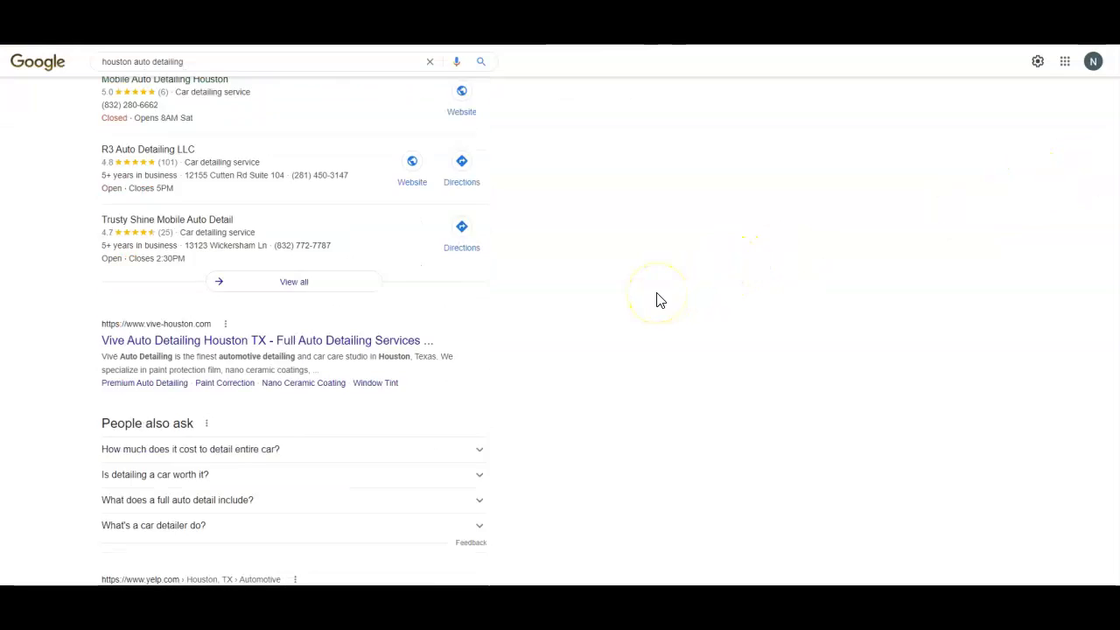
scroll(661, 300, "down", 2)
scroll(663, 297, "down", 1)
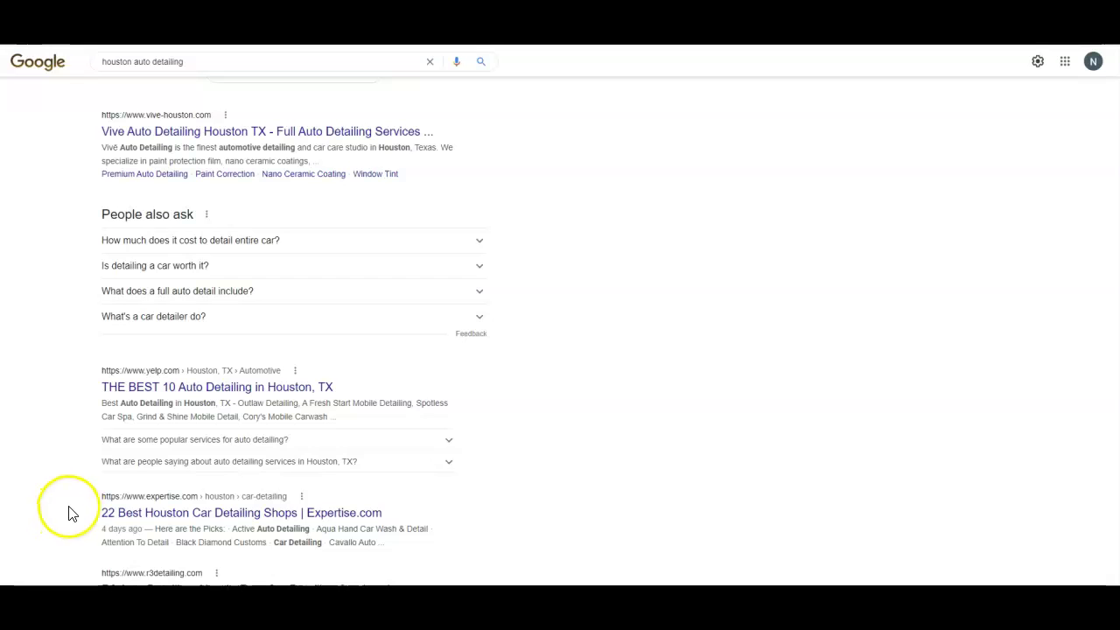
scroll(74, 443, "down", 1)
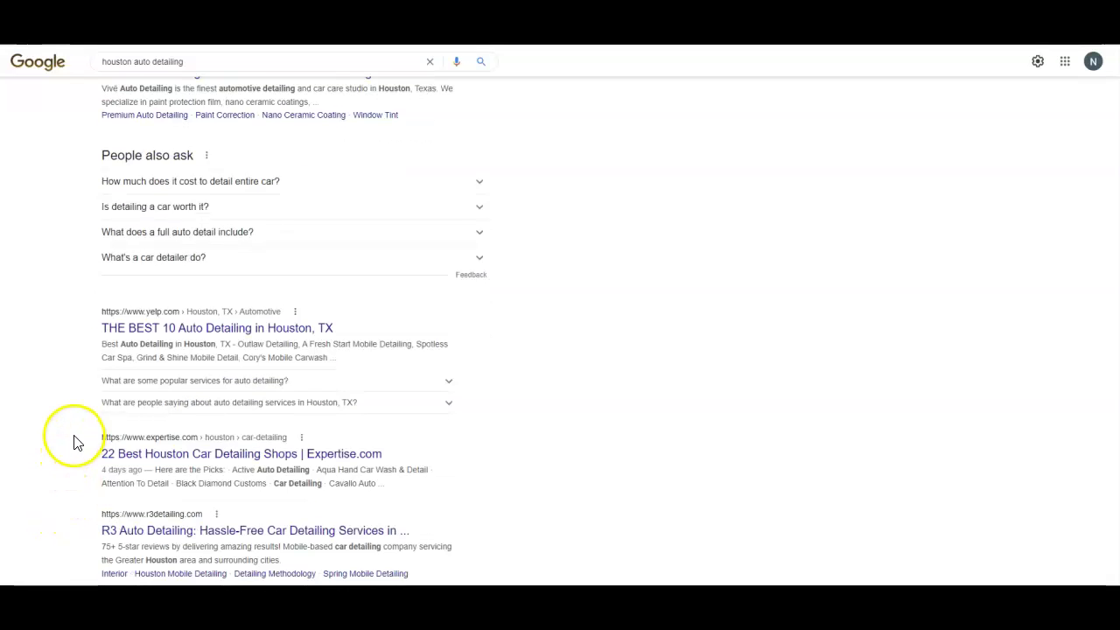
scroll(75, 443, "up", 1)
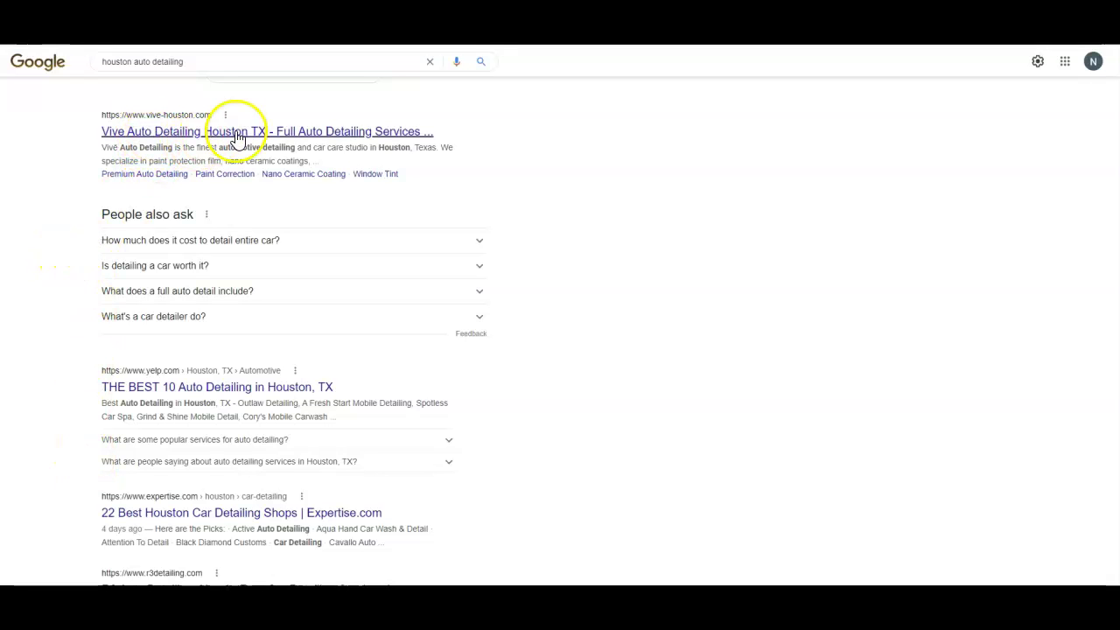
Scroll through competitor listings like Yelp and R3, then back to the top.
scroll(97, 350, "down", 1)
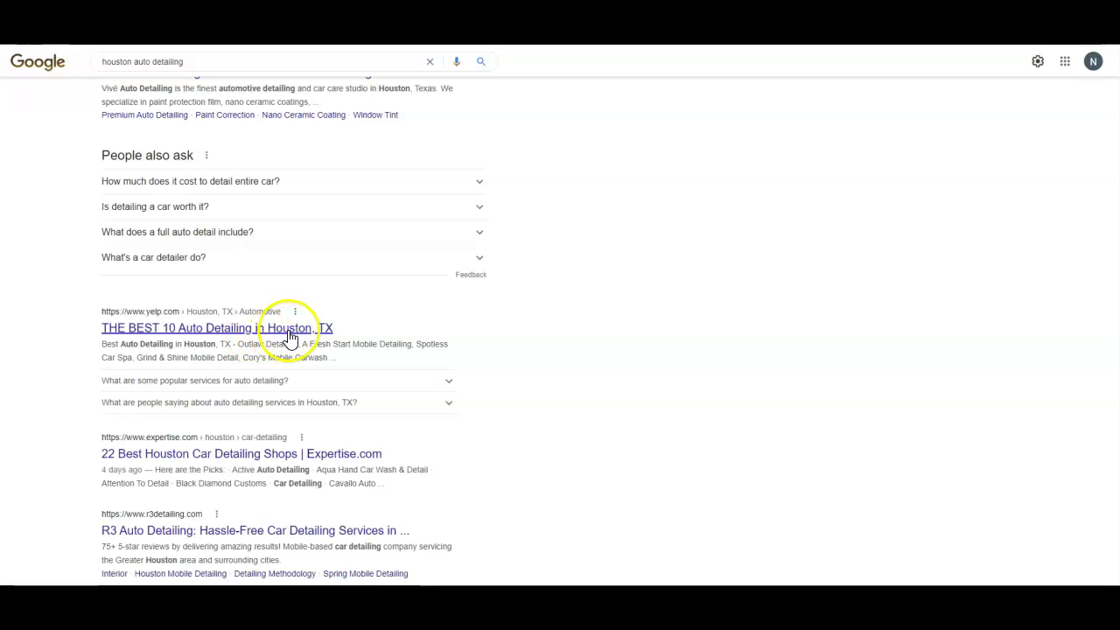
scroll(110, 398, "down", 1)
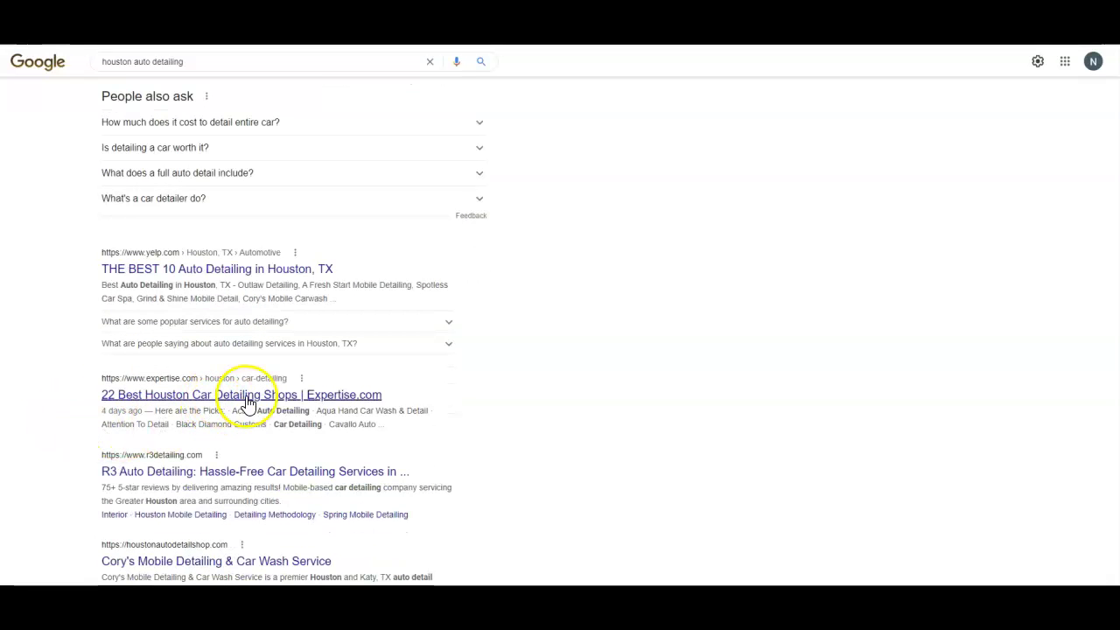
scroll(70, 464, "down", 1)
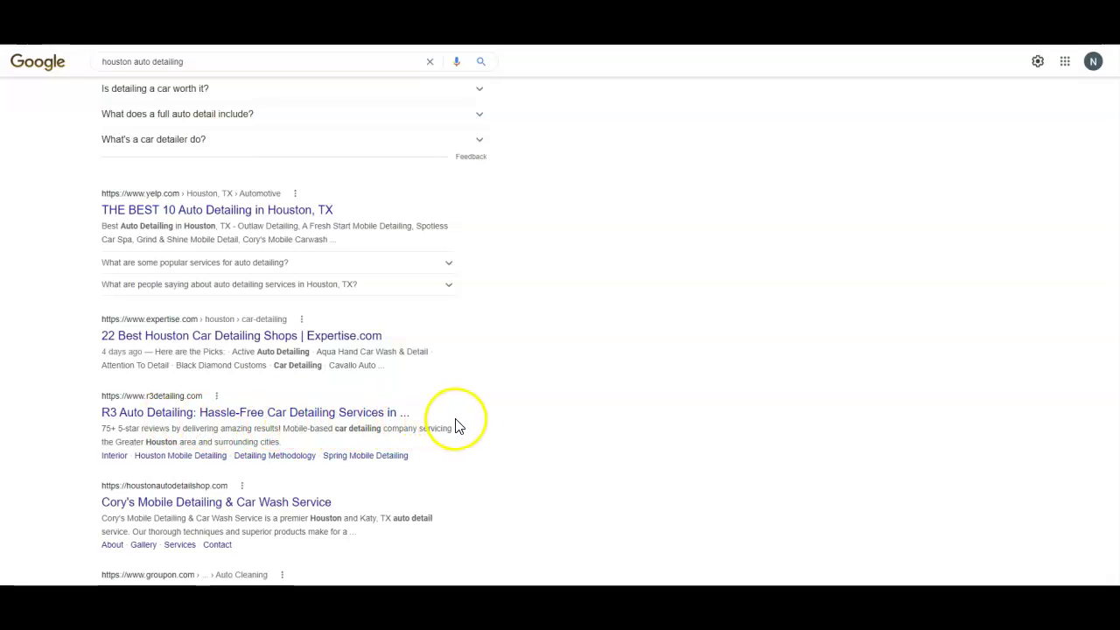
scroll(321, 490, "down", 1)
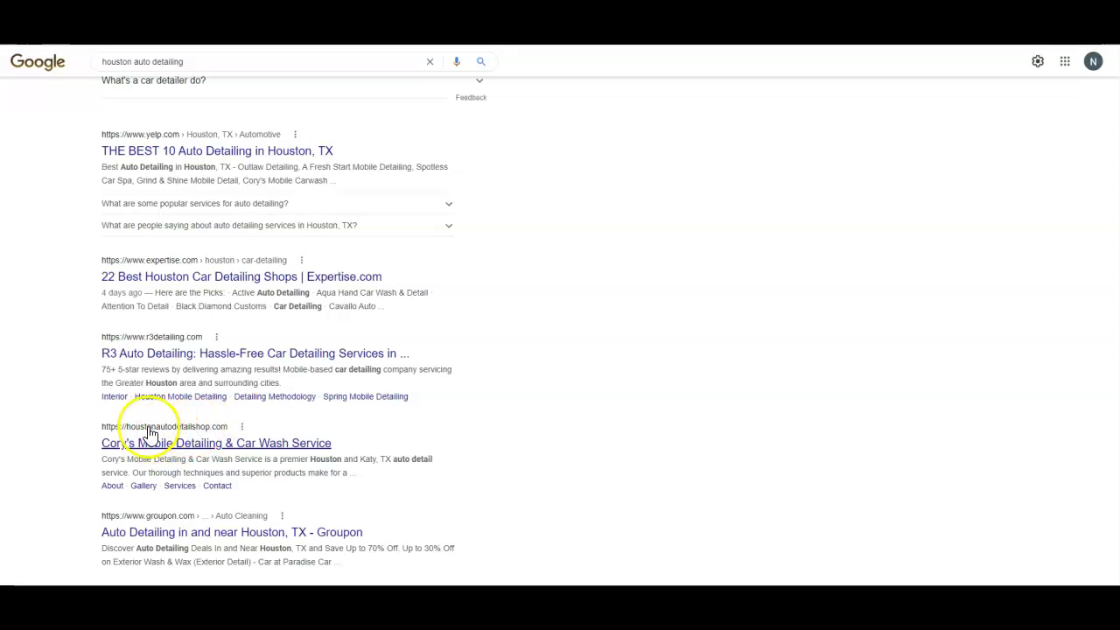
scroll(71, 428, "down", 2)
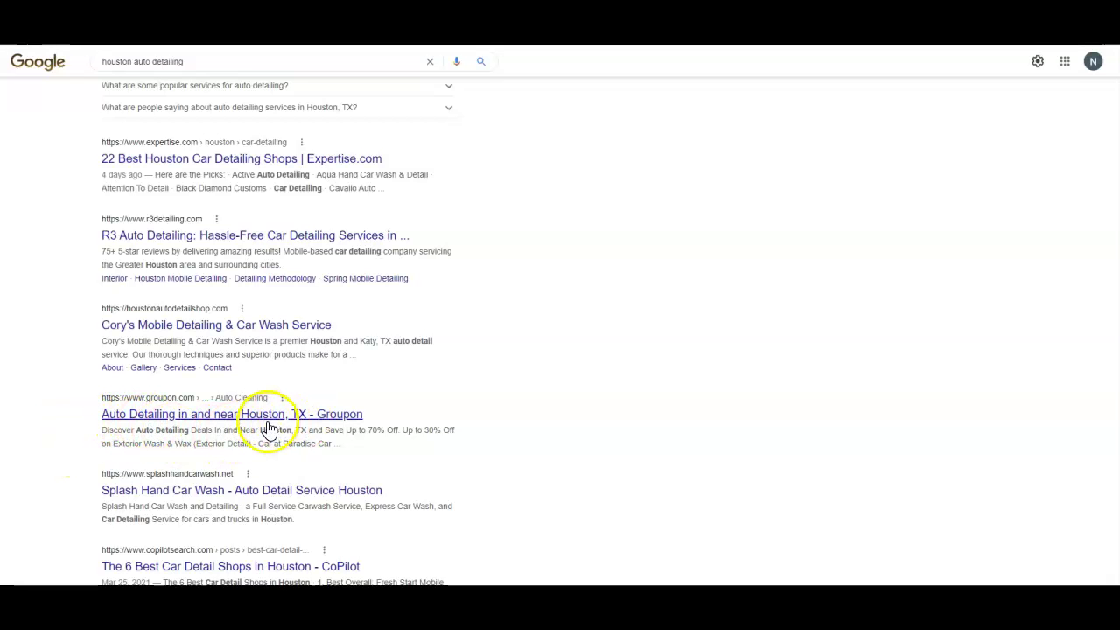
scroll(273, 436, "up", 4)
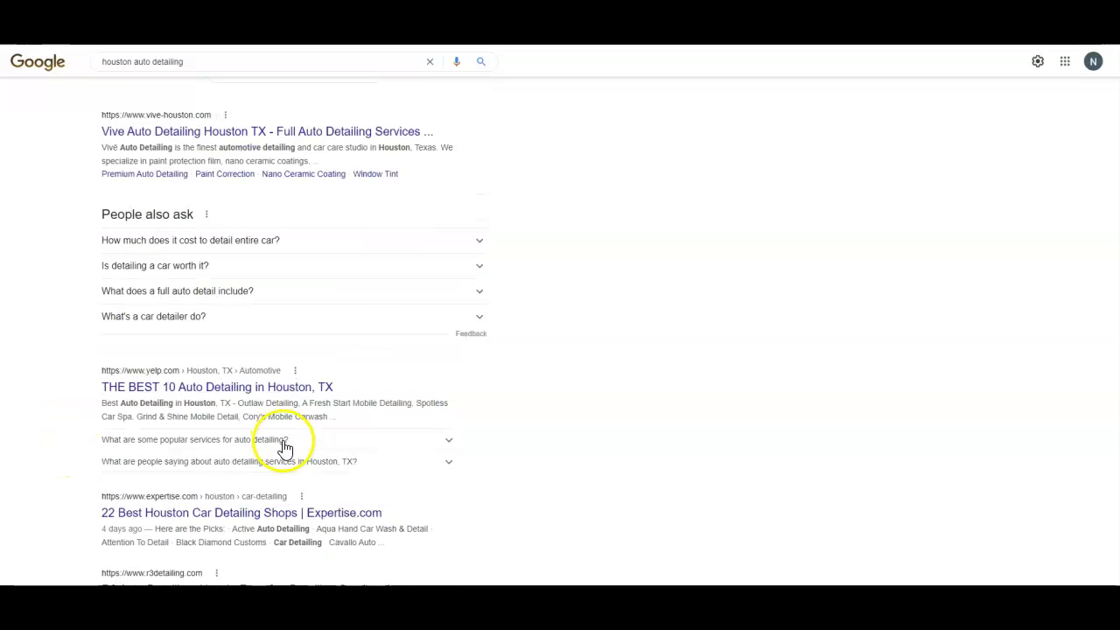
scroll(284, 448, "up", 3)
scroll(285, 448, "up", 3)
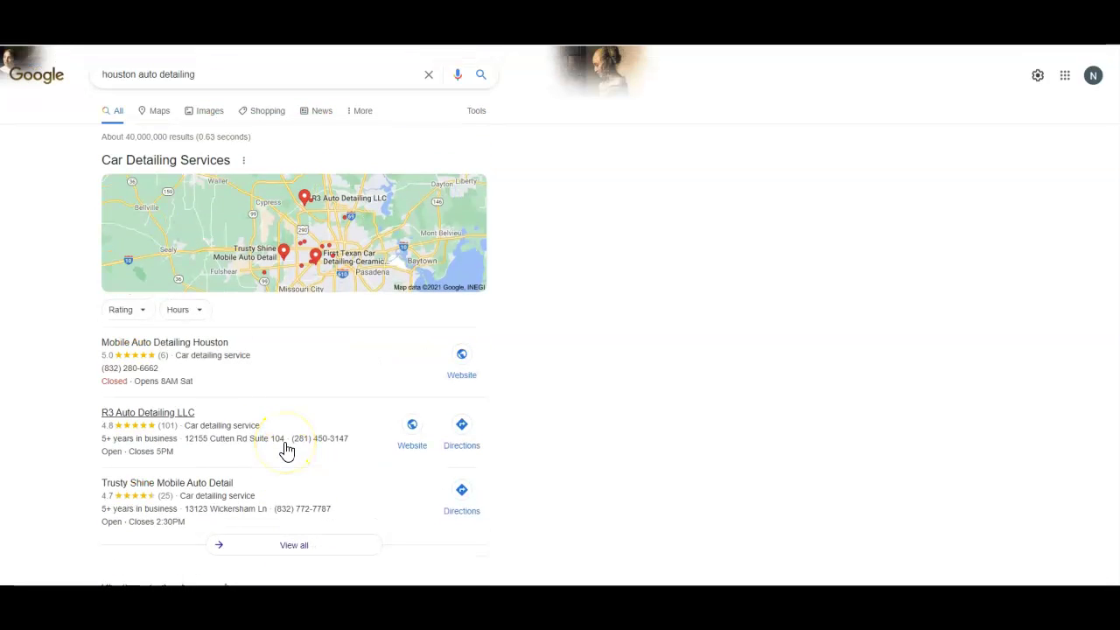